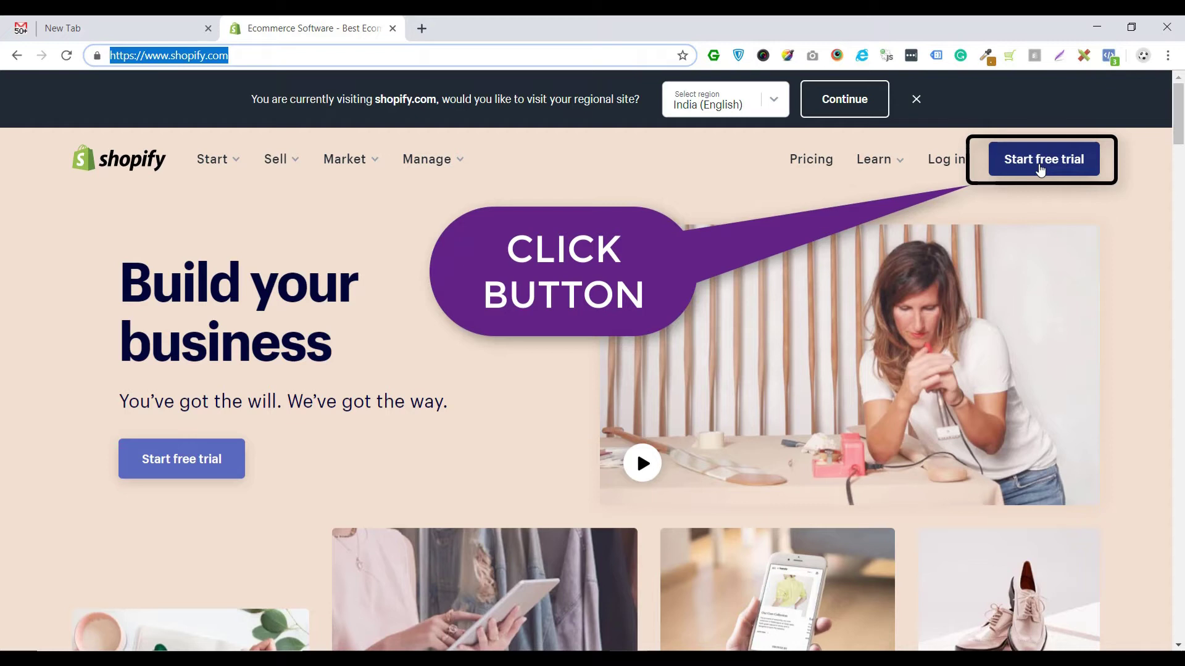
- Start the Shopify free 14-day trial sign-up from the shopify.com home page
click(1040, 167)
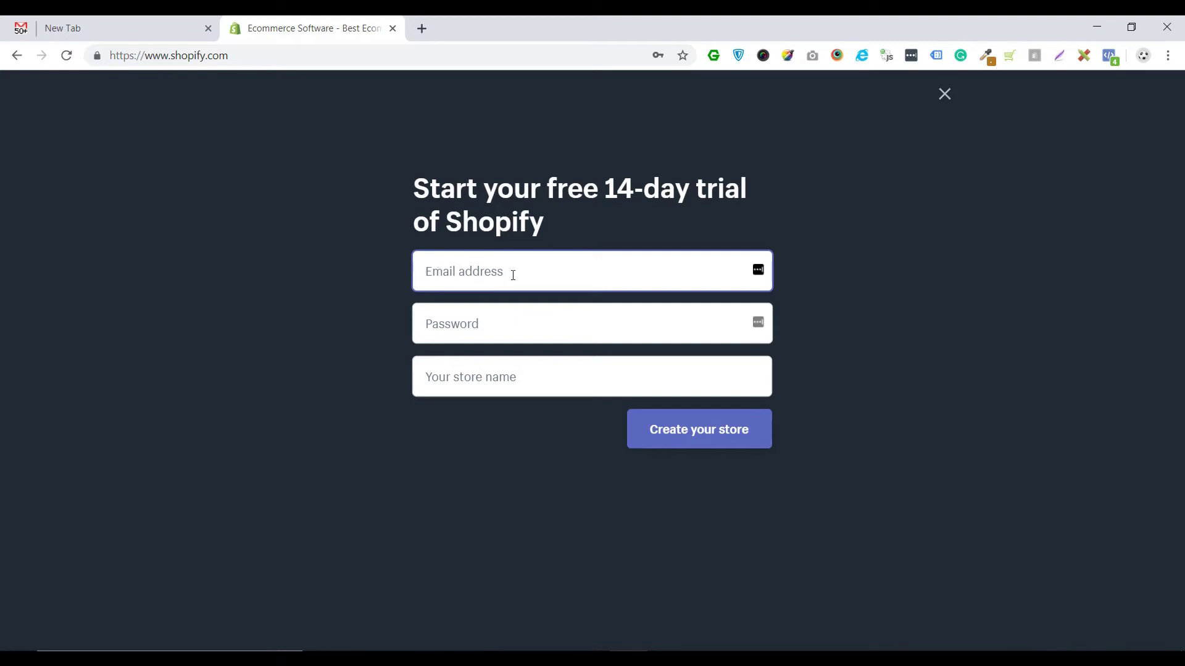
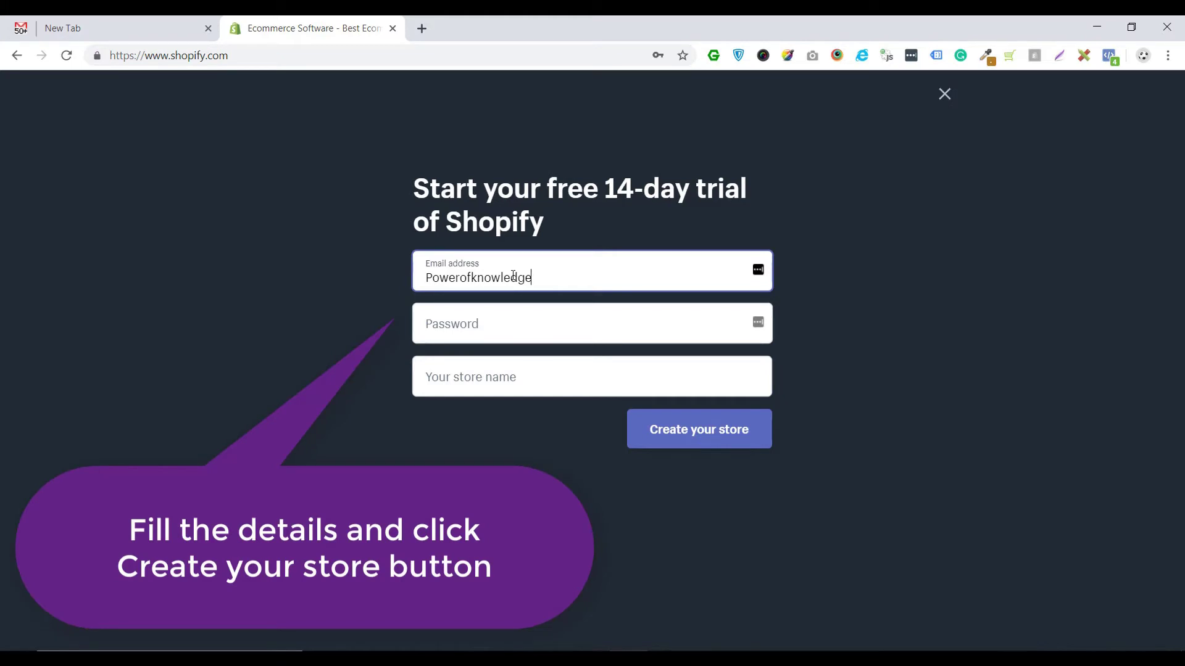
- Enter the account e-mail and password, name the store 'Powerofknoledge', and create it
key(Tab)
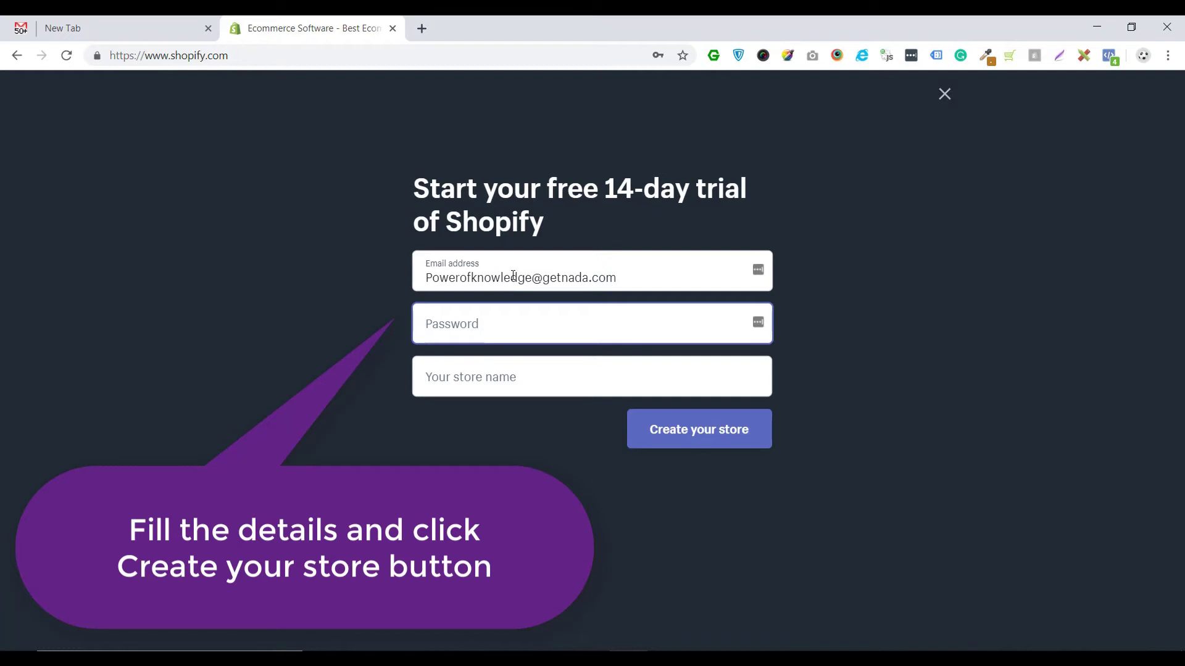
text(Pow)
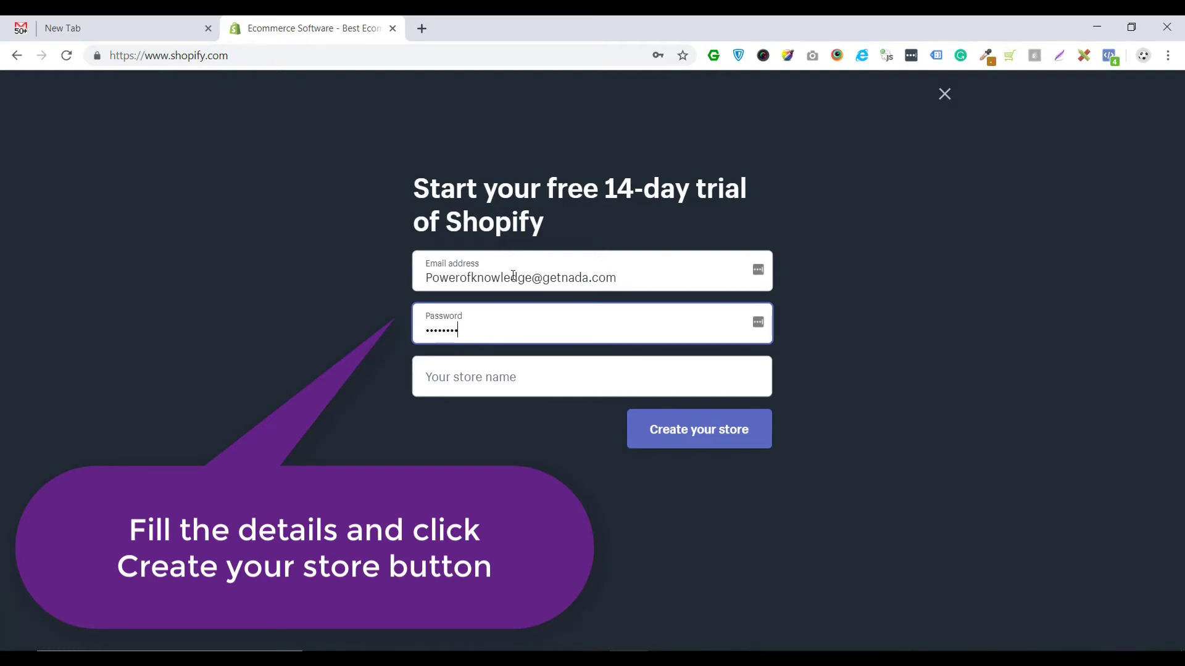
click(448, 380)
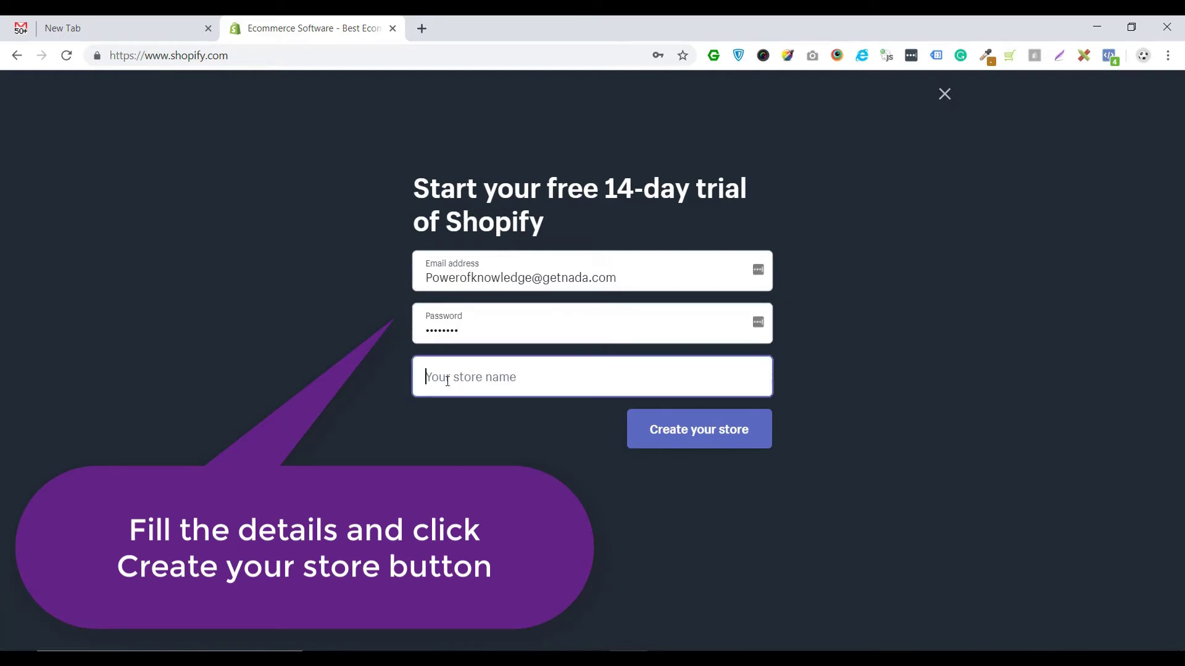
text(Powerof)
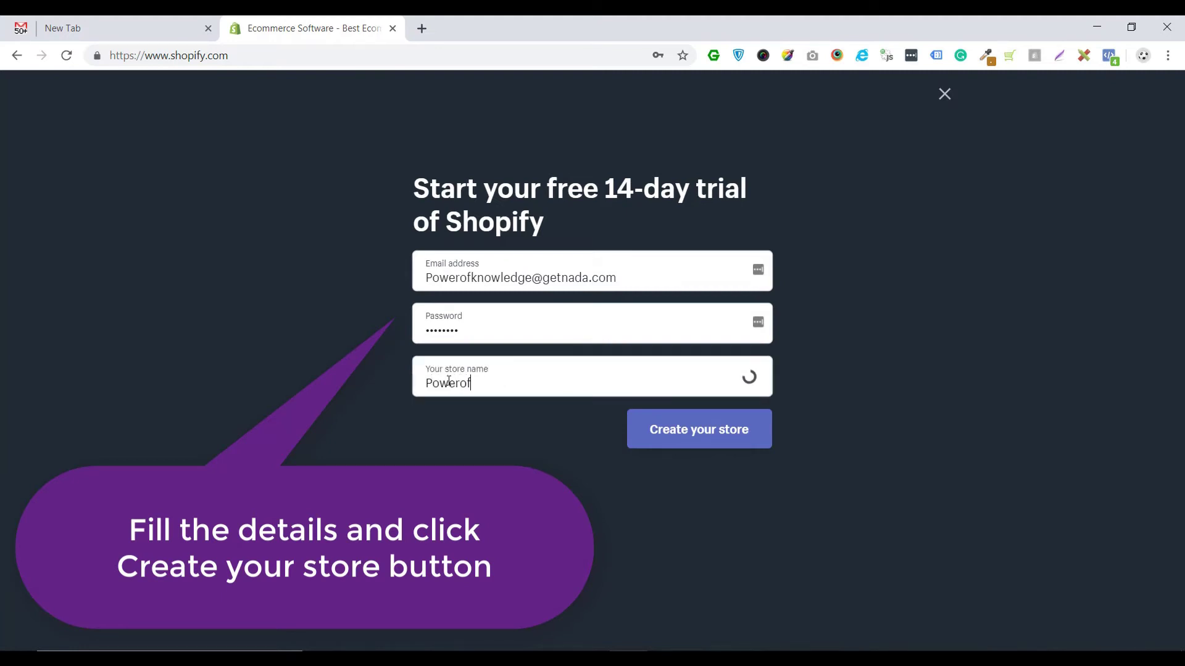
text(knoledge)
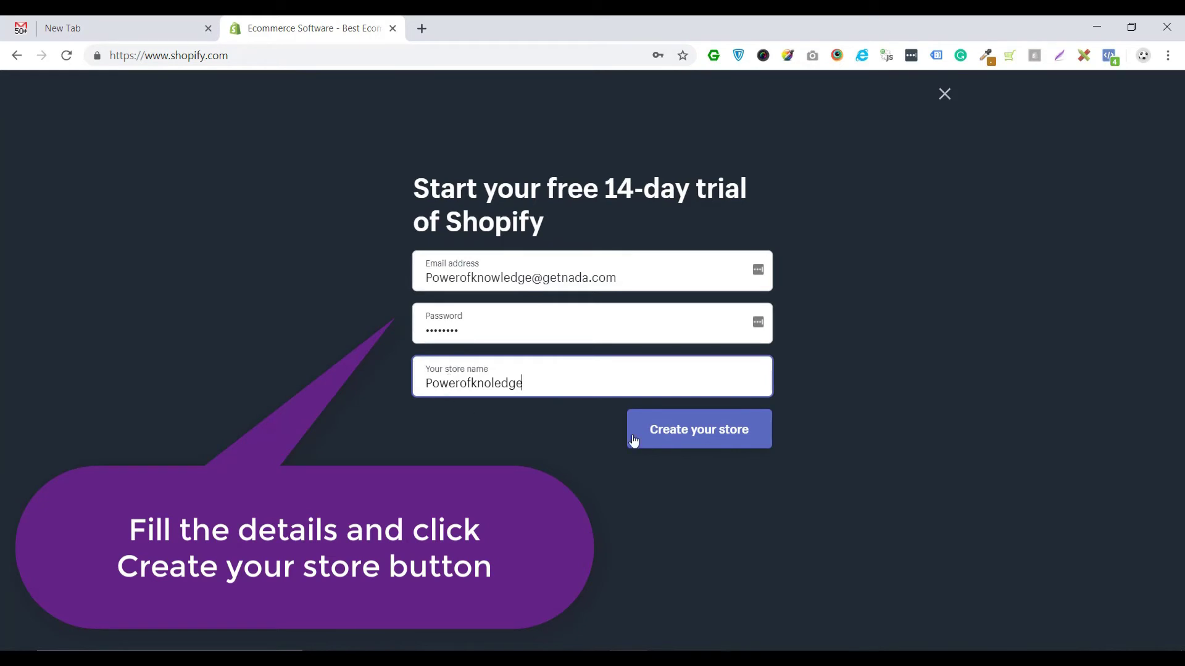
click(683, 430)
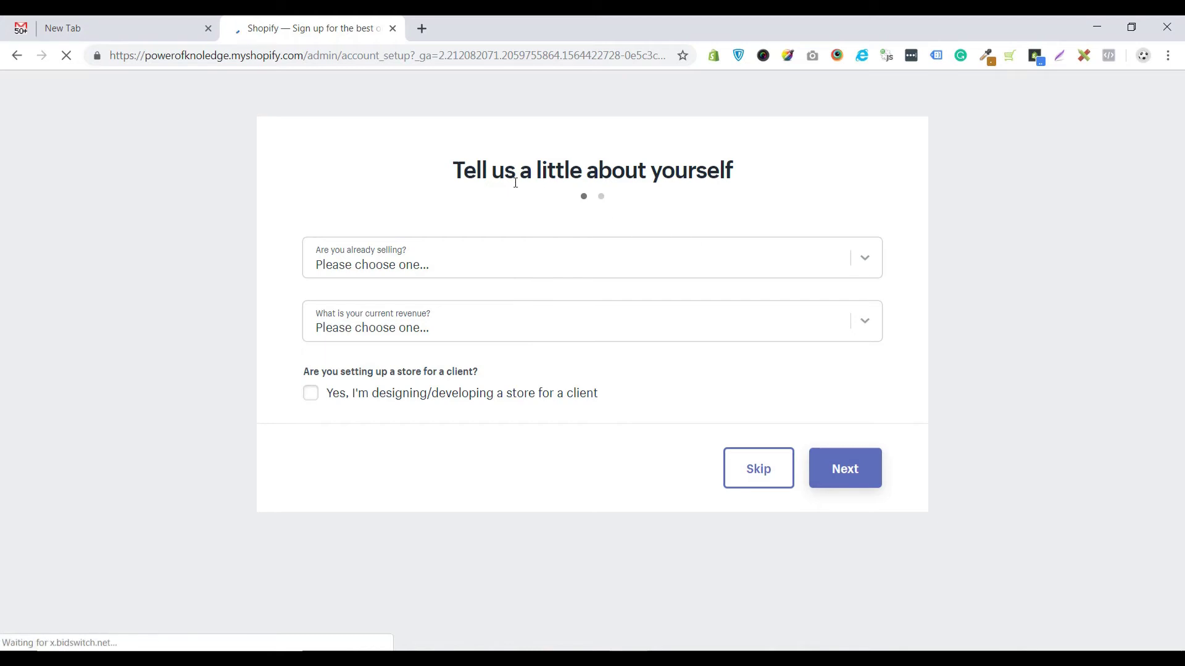
- Answer 'I'm not selling products yet' and revenue 'Rs. 0 (I'm just getting started)', then continue
drag(746, 175, 444, 178)
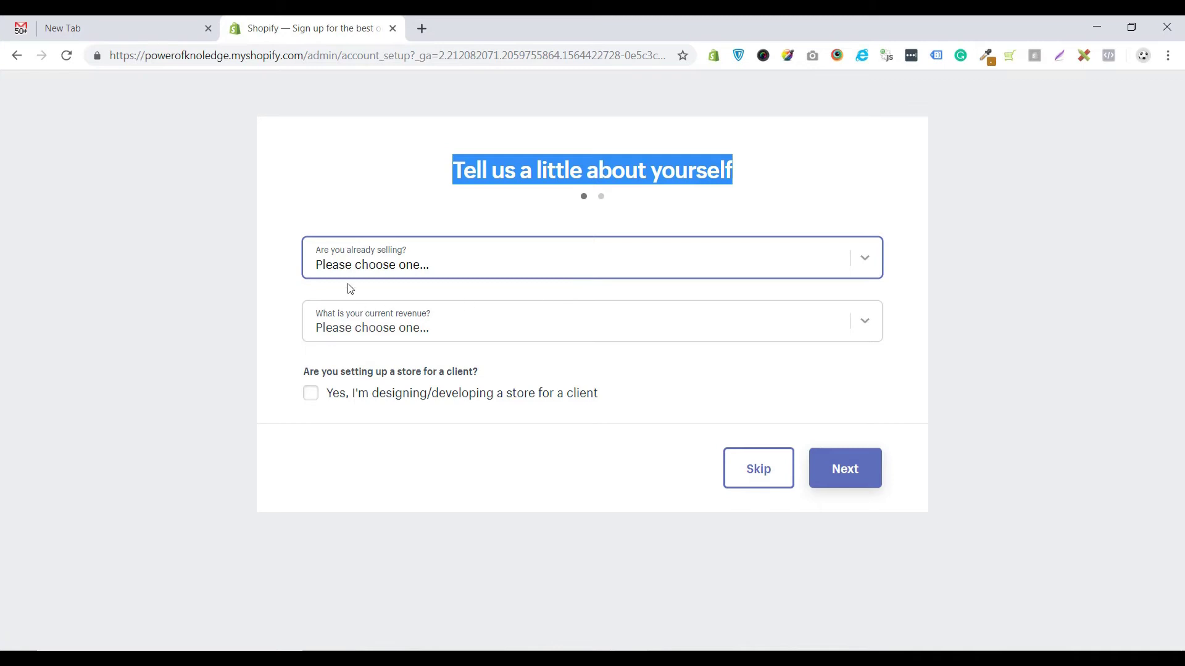
click(858, 261)
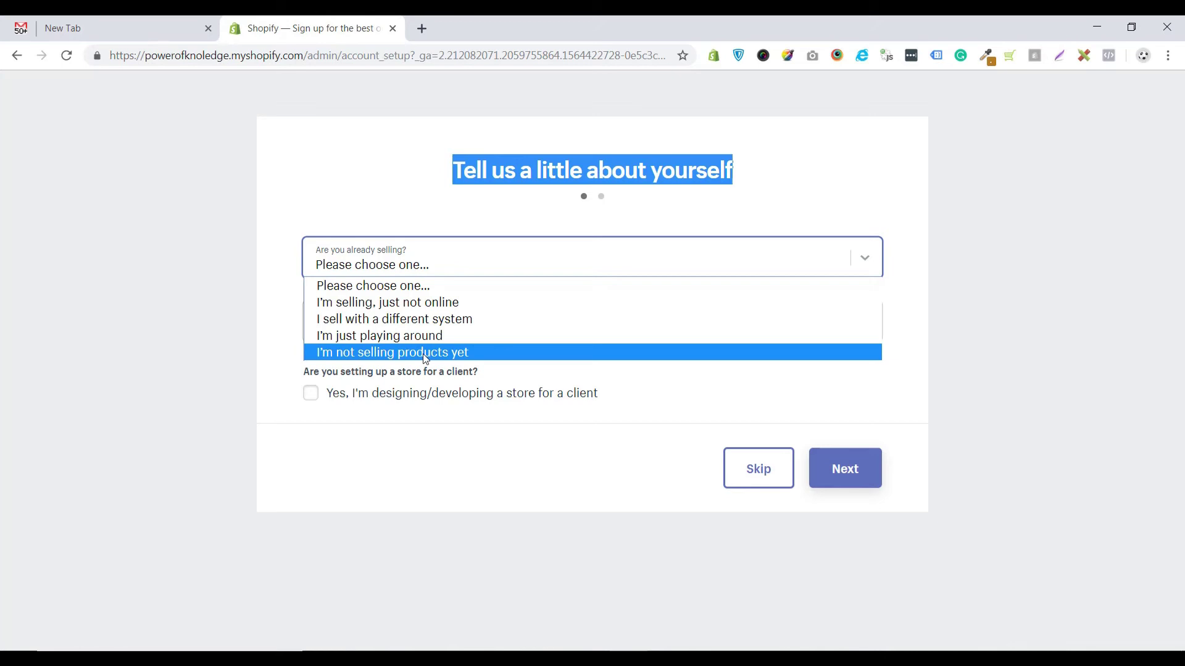
click(426, 353)
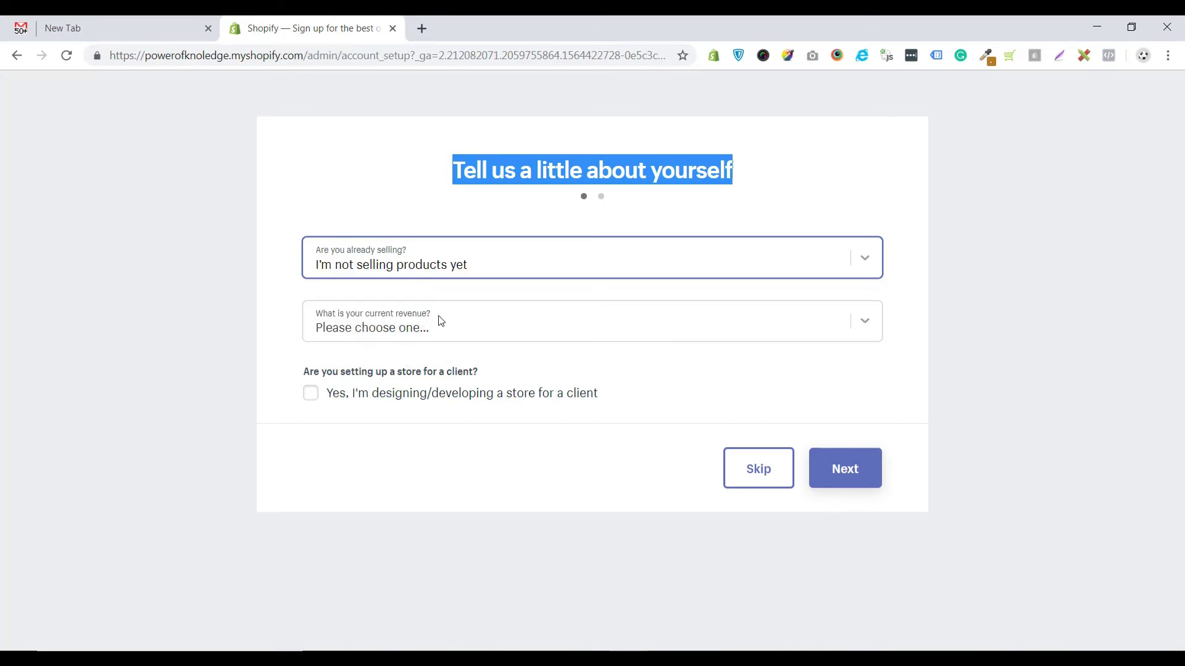
click(874, 326)
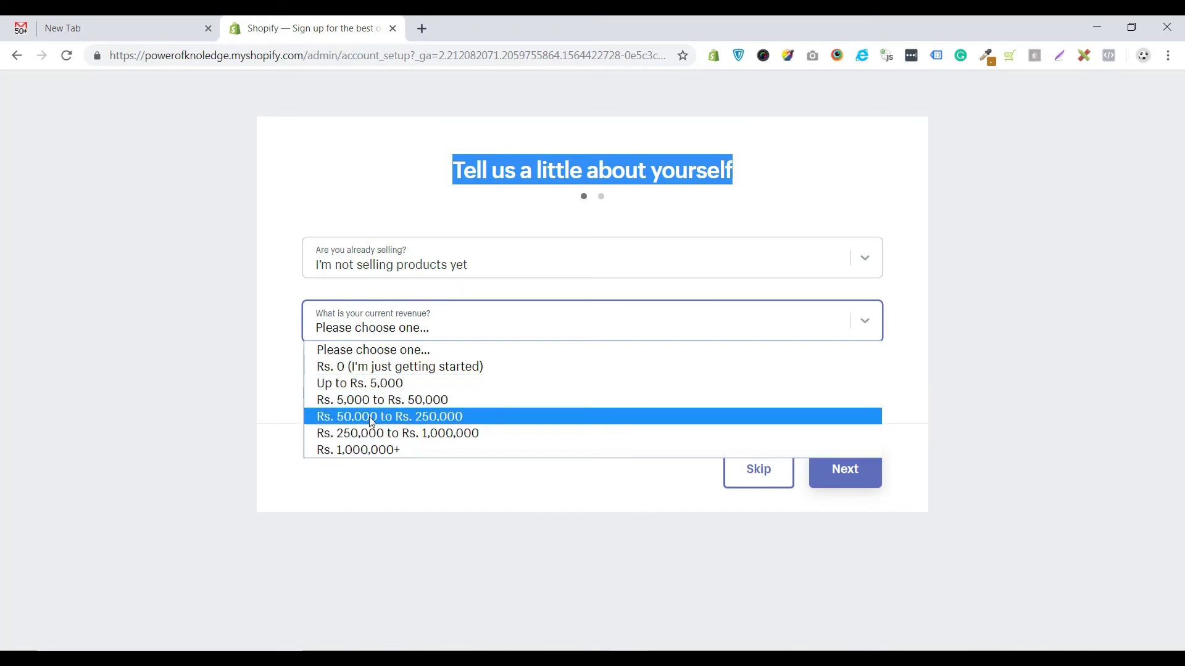
click(396, 368)
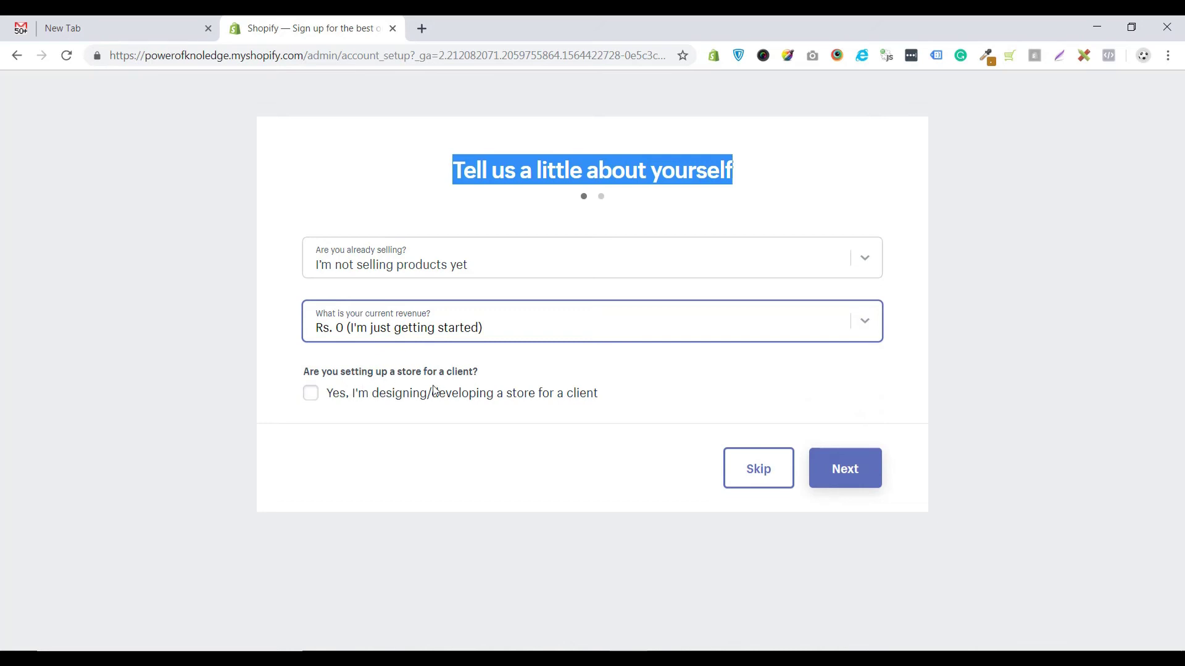
click(858, 475)
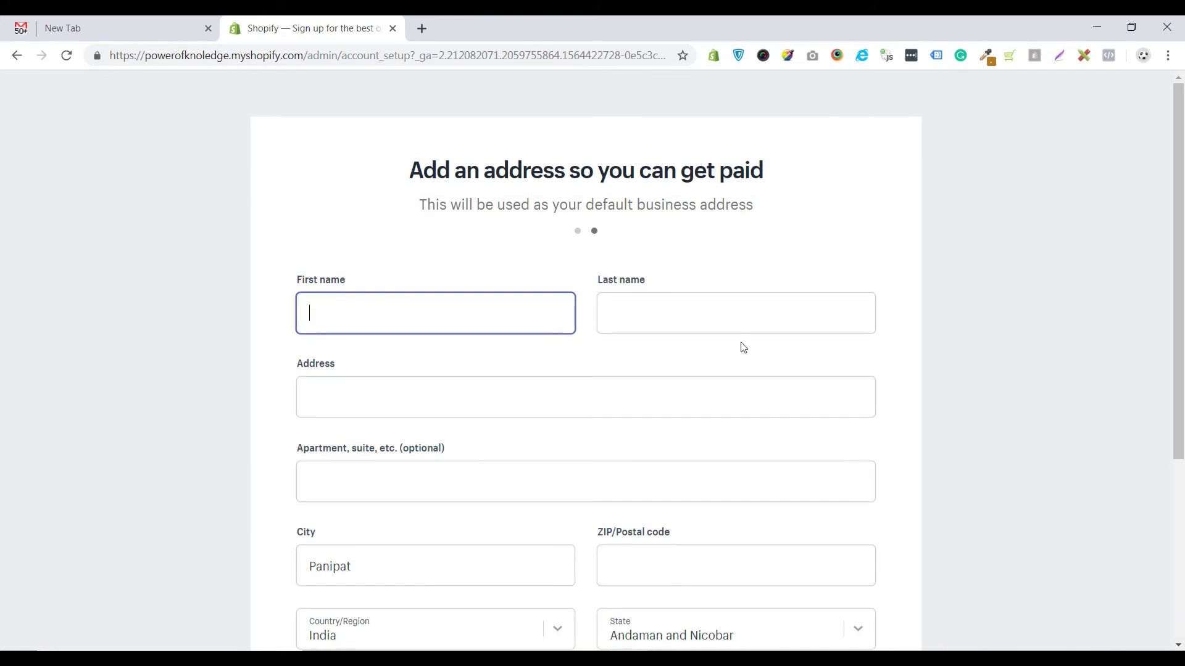
- Enter the owner's first and last name in the business address form
drag(770, 172, 762, 212)
click(318, 320)
text(PowerOf)
drag(343, 314, 362, 313)
key(BackSpace)
click(627, 317)
text(Knowledge)
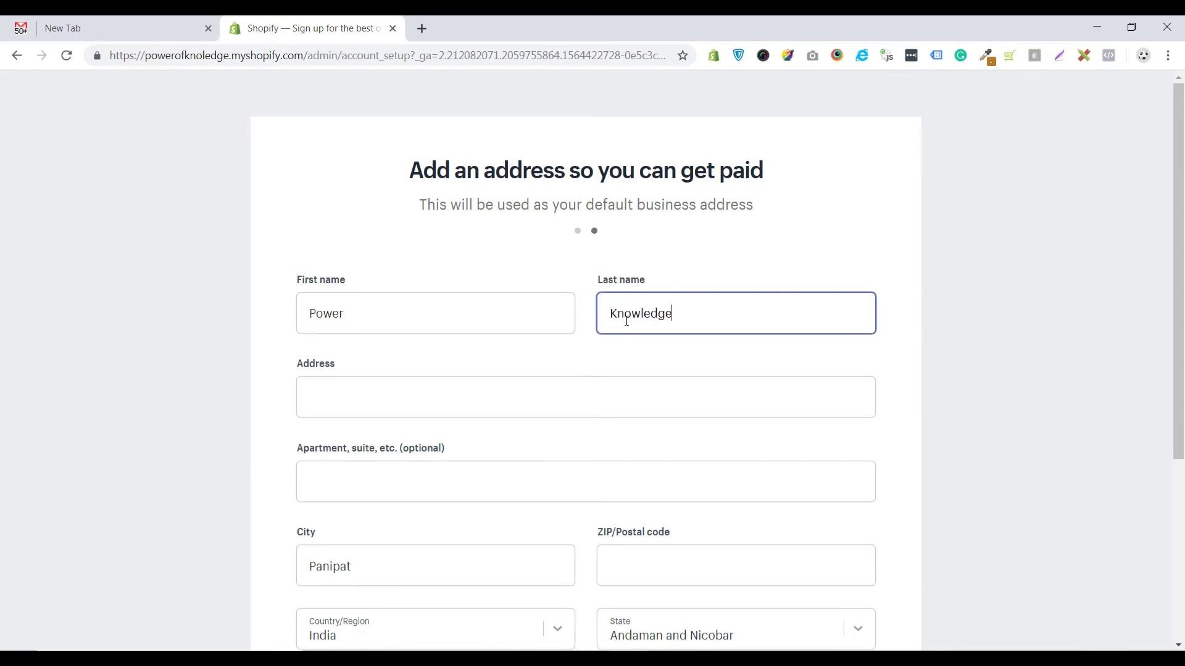
- Fill the street address from the suggested address, leaving the apartment field empty
click(322, 389)
click(333, 437)
click(338, 483)
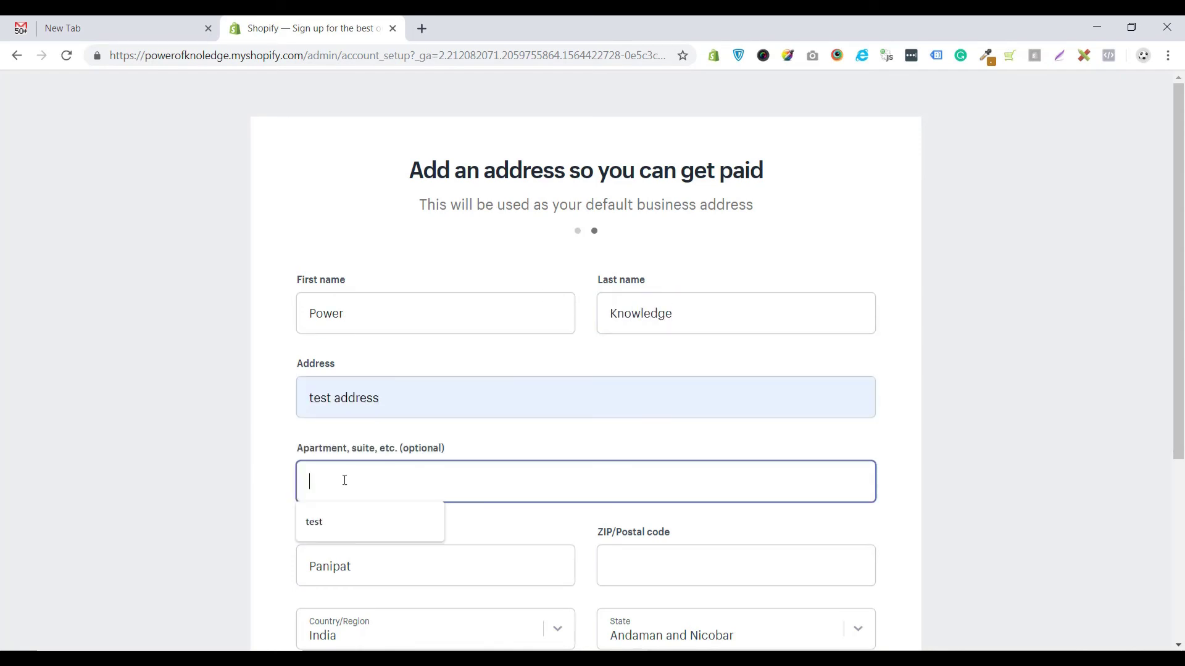
text(te)
key(BackSpace)
double_click(432, 449)
scroll(364, 513, down, 1)
- Replace the prefilled city Panipat with Pinjore and enter ZIP code 134102
click(359, 487)
double_click(307, 492)
click(307, 491)
double_click(298, 488)
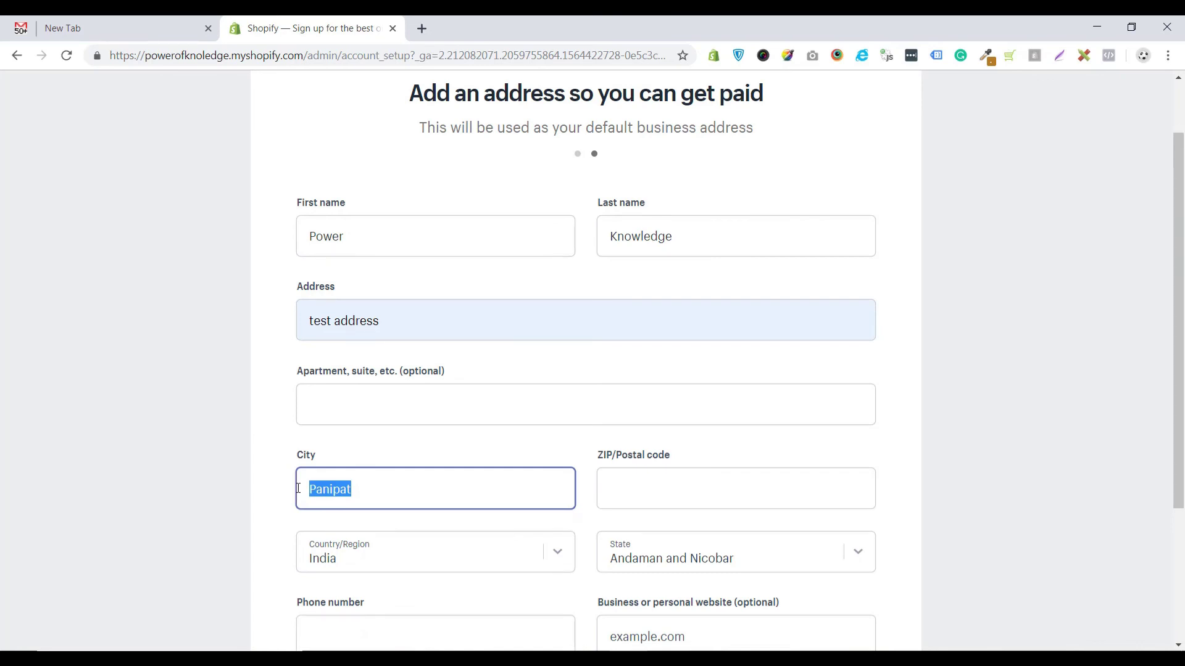
text(Kalka)
click(650, 490)
drag(345, 490, 265, 495)
text(Pinjore)
click(634, 494)
text(134102)
scroll(552, 466, down, 1)
- Set the state to Haryana, fill the phone number, and enter the store admin
click(858, 479)
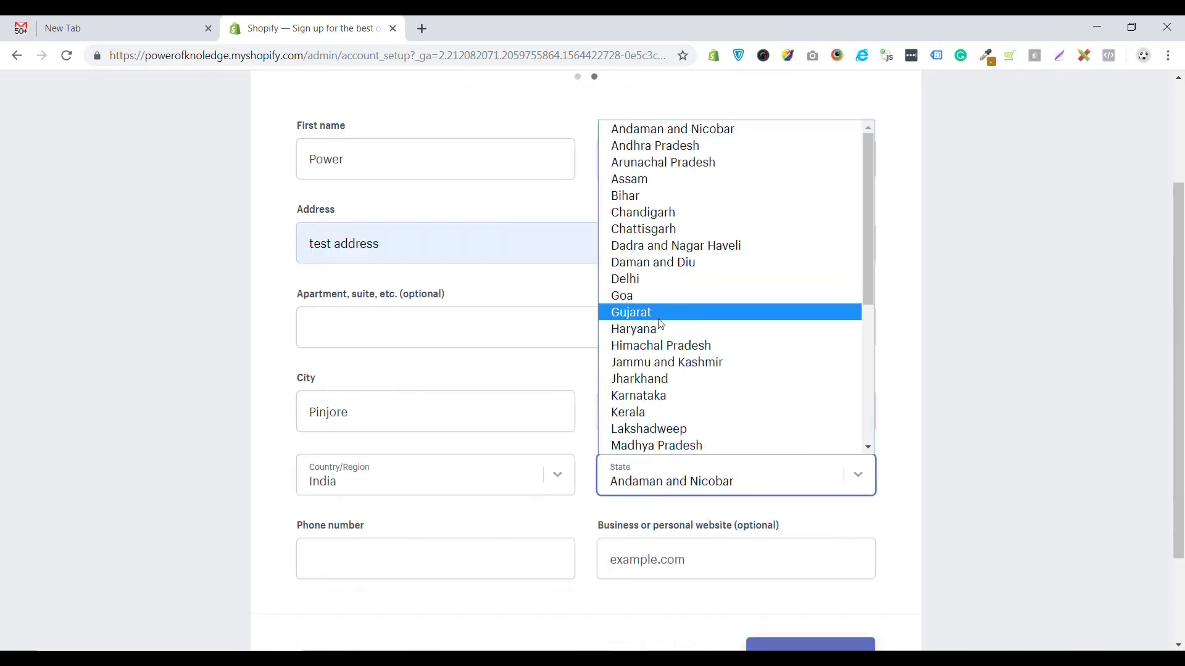
click(654, 331)
click(349, 558)
click(333, 599)
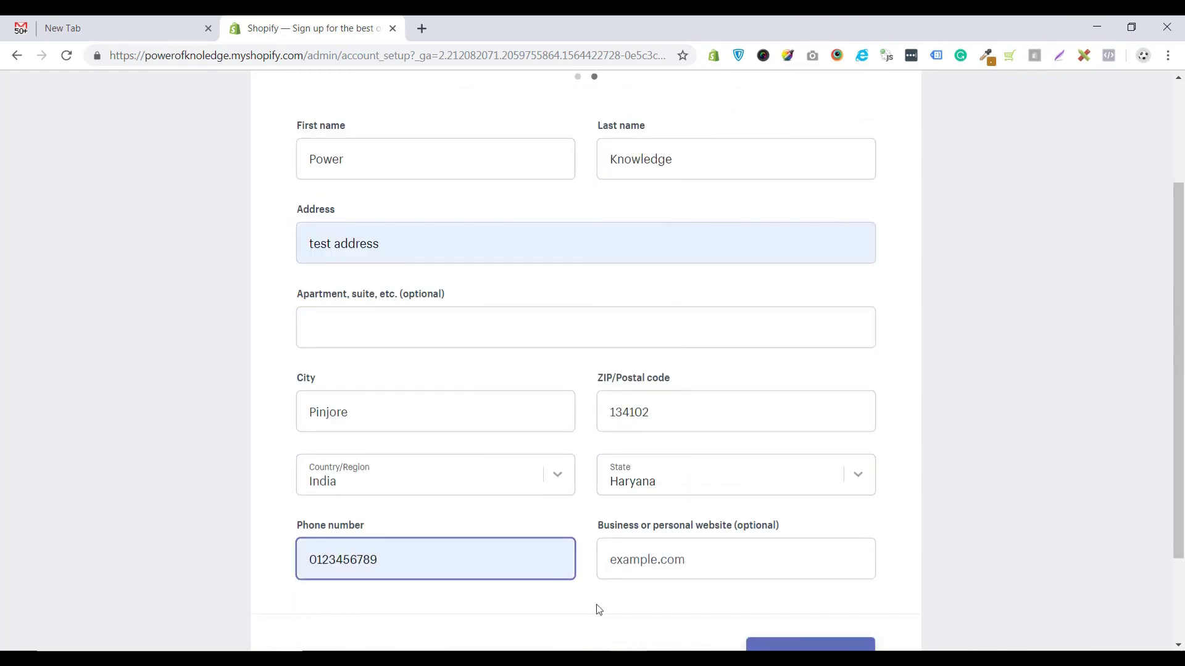
scroll(339, 396, up, 3)
drag(685, 314, 346, 487)
scroll(416, 479, down, 3)
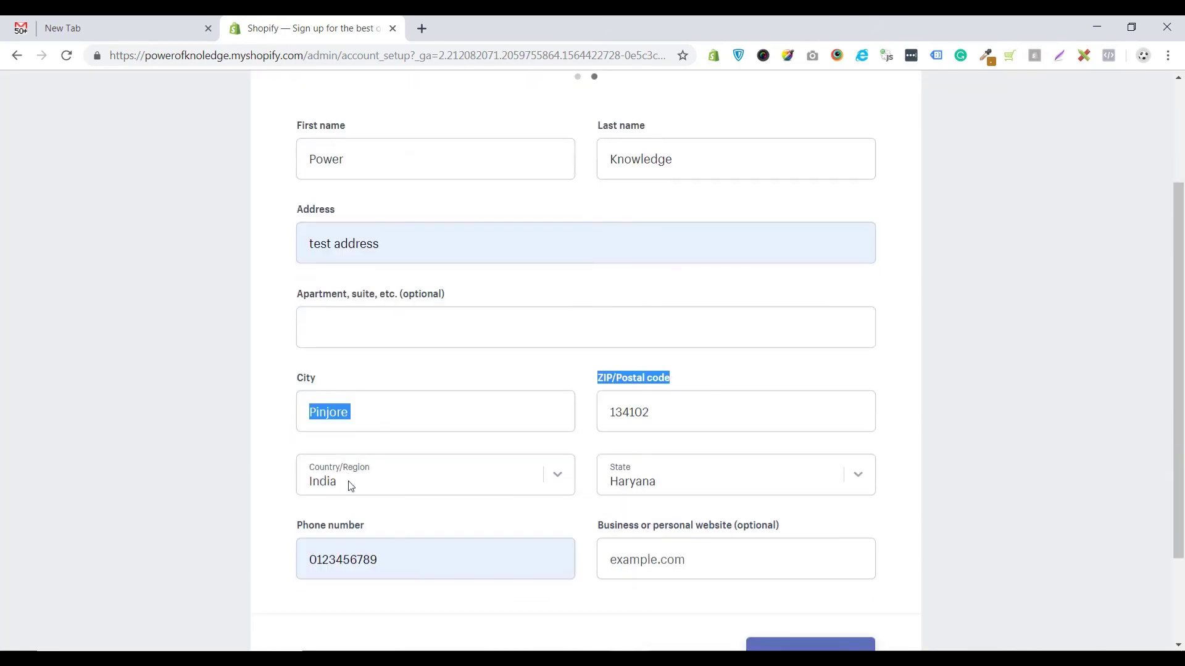
scroll(489, 520, down, 2)
click(797, 541)
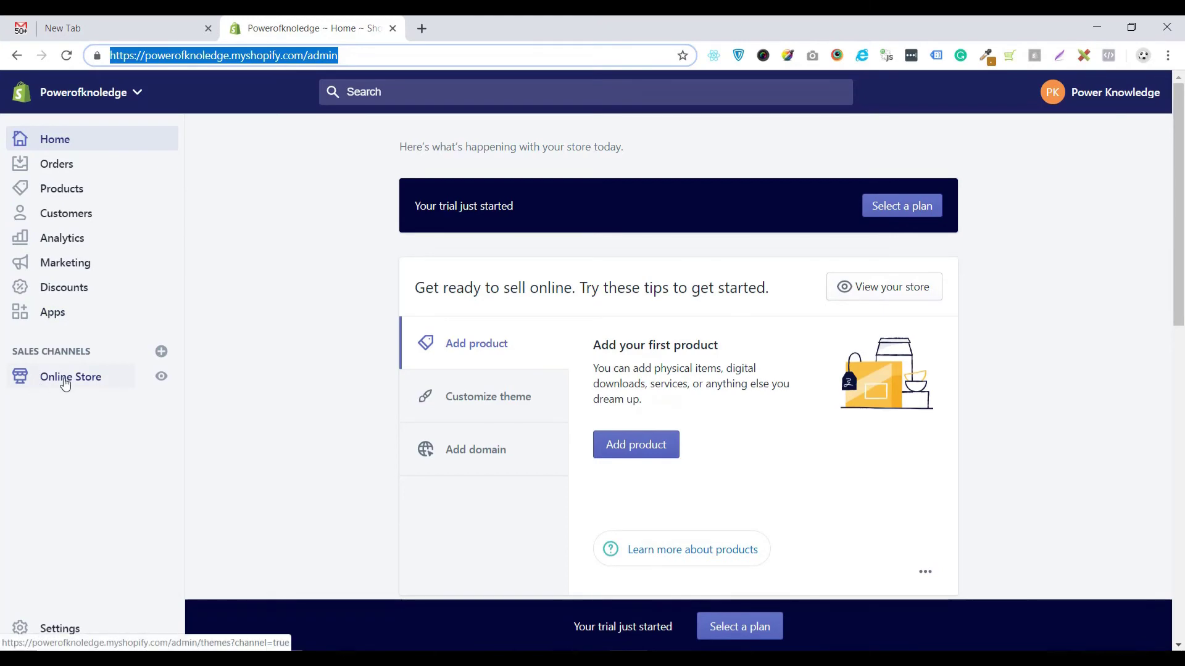
scroll(627, 305, down, 1)
scroll(984, 303, down, 2)
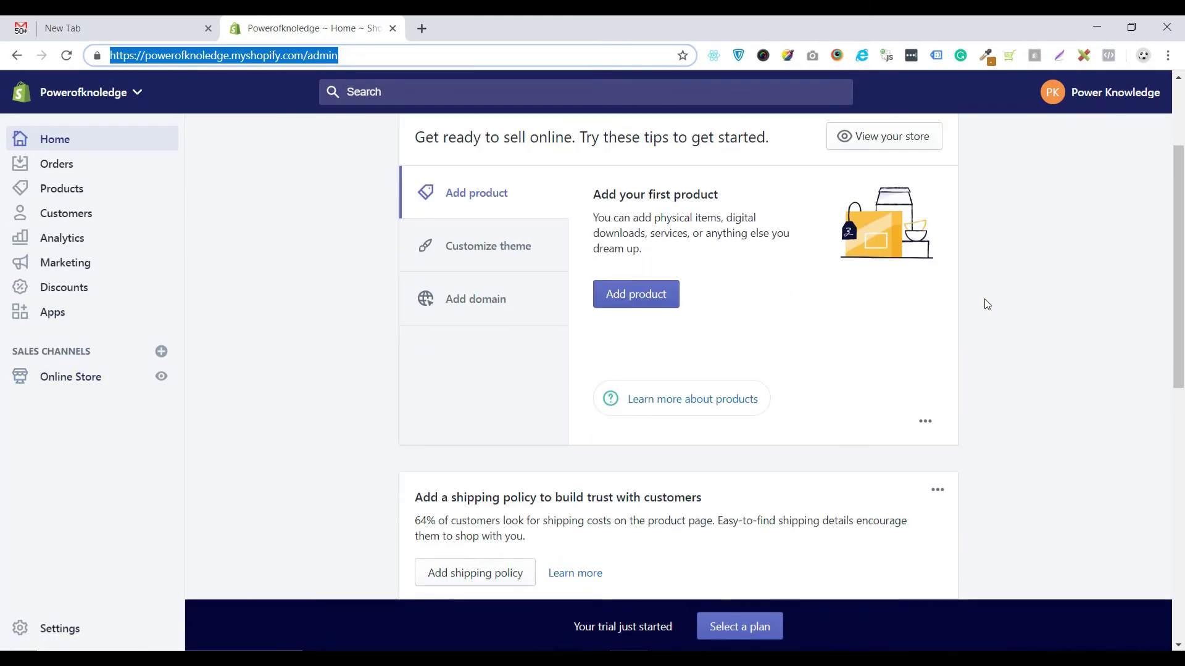
scroll(984, 303, up, 2)
click(1173, 97)
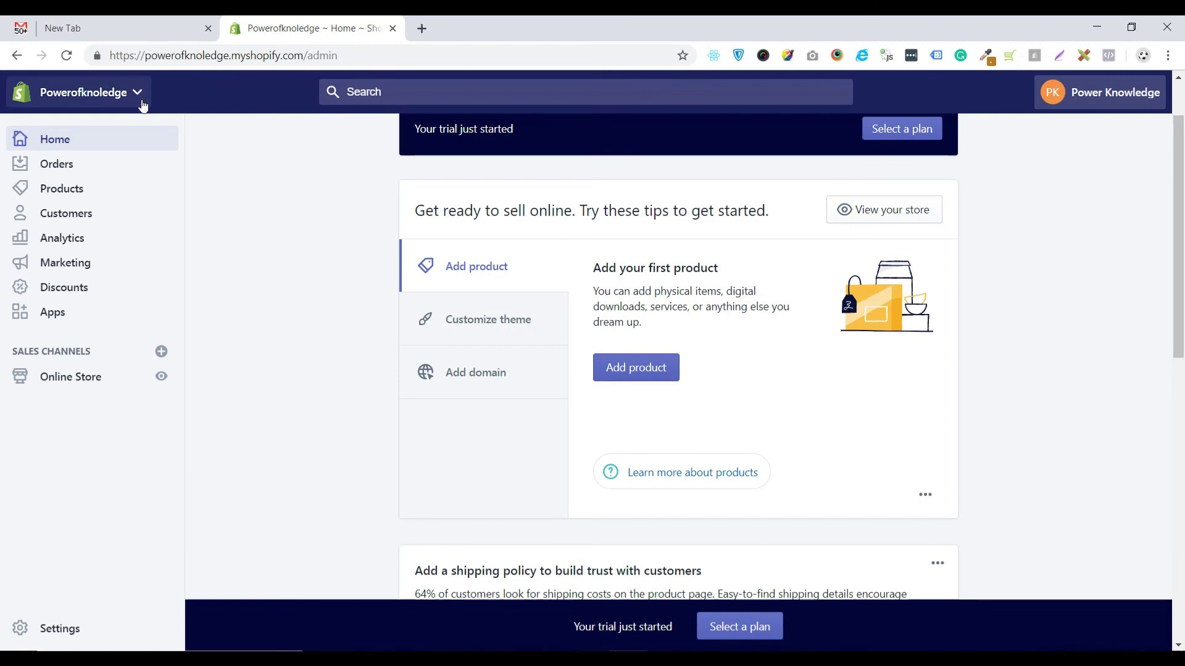
click(349, 55)
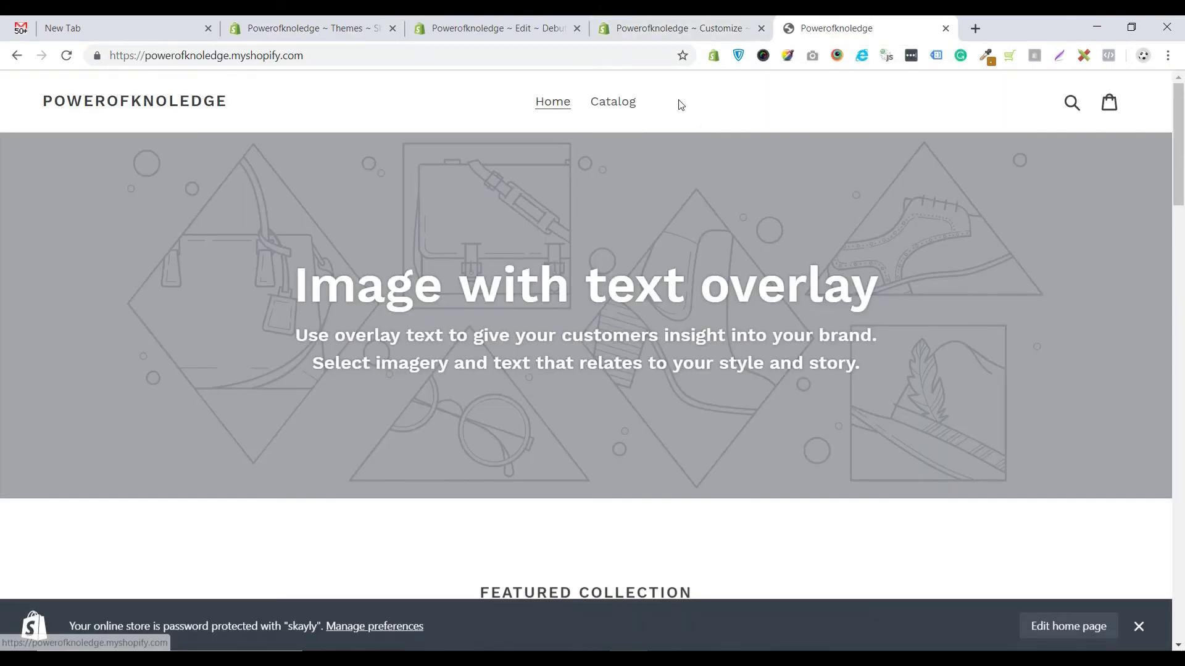
- Scroll through the default storefront, advance the image slideshow, and return to the top
scroll(363, 323, down, 15)
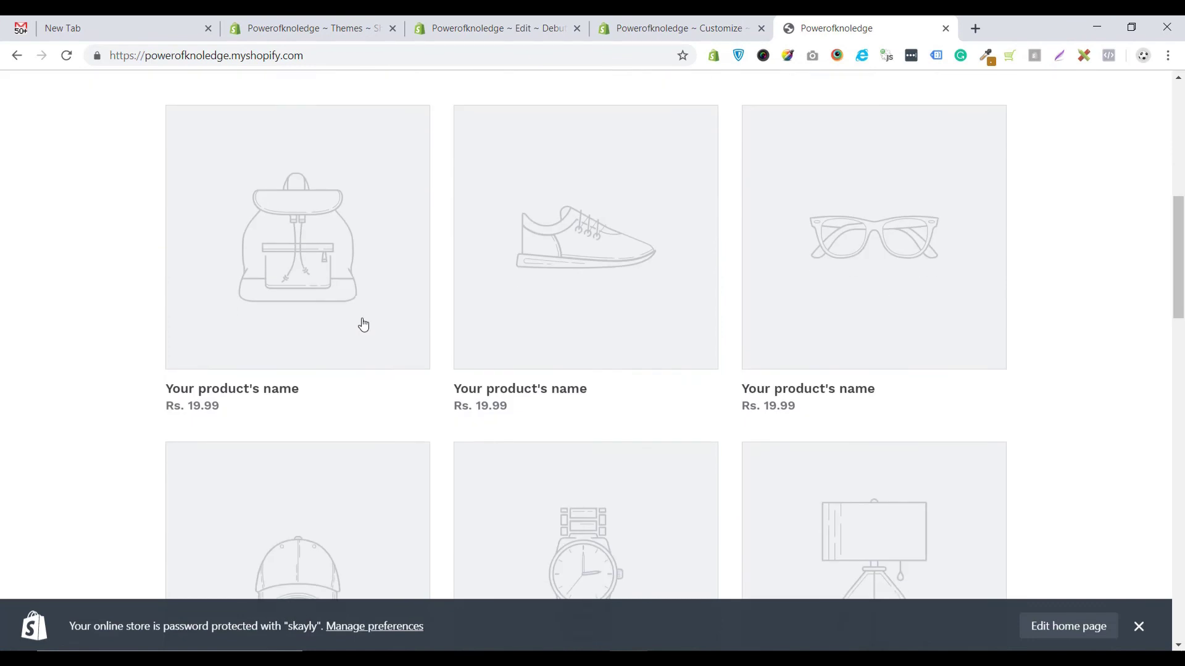
scroll(362, 324, down, 15)
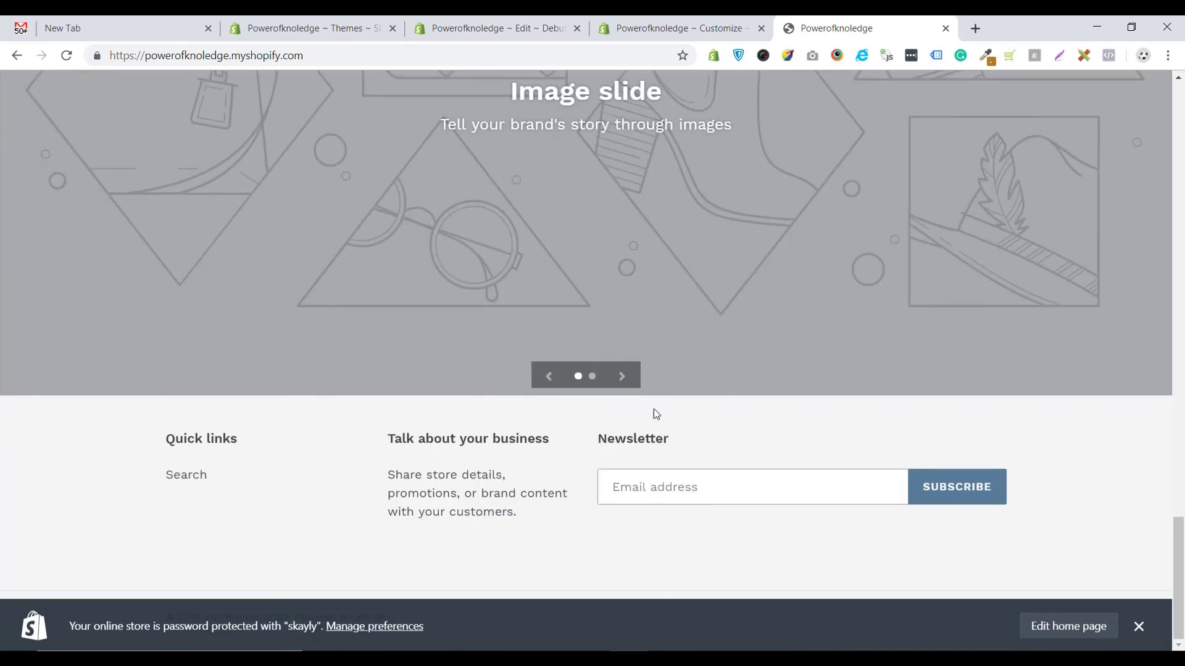
click(622, 376)
scroll(575, 404, up, 4)
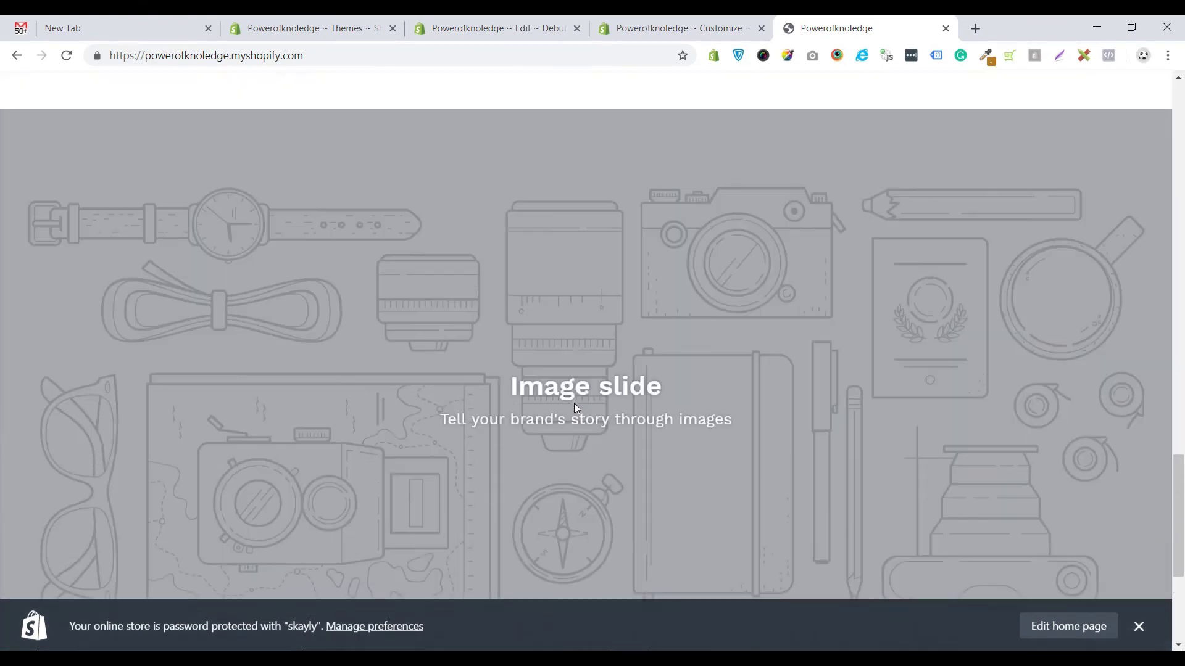
scroll(574, 402, up, 10)
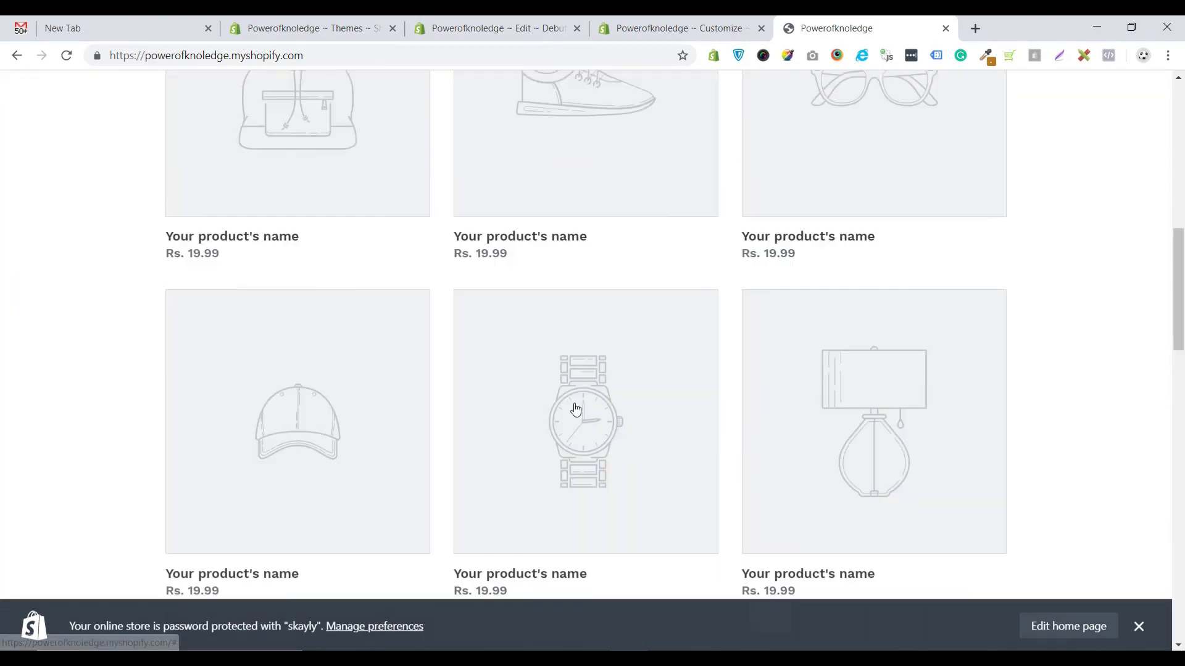
scroll(575, 408, up, 10)
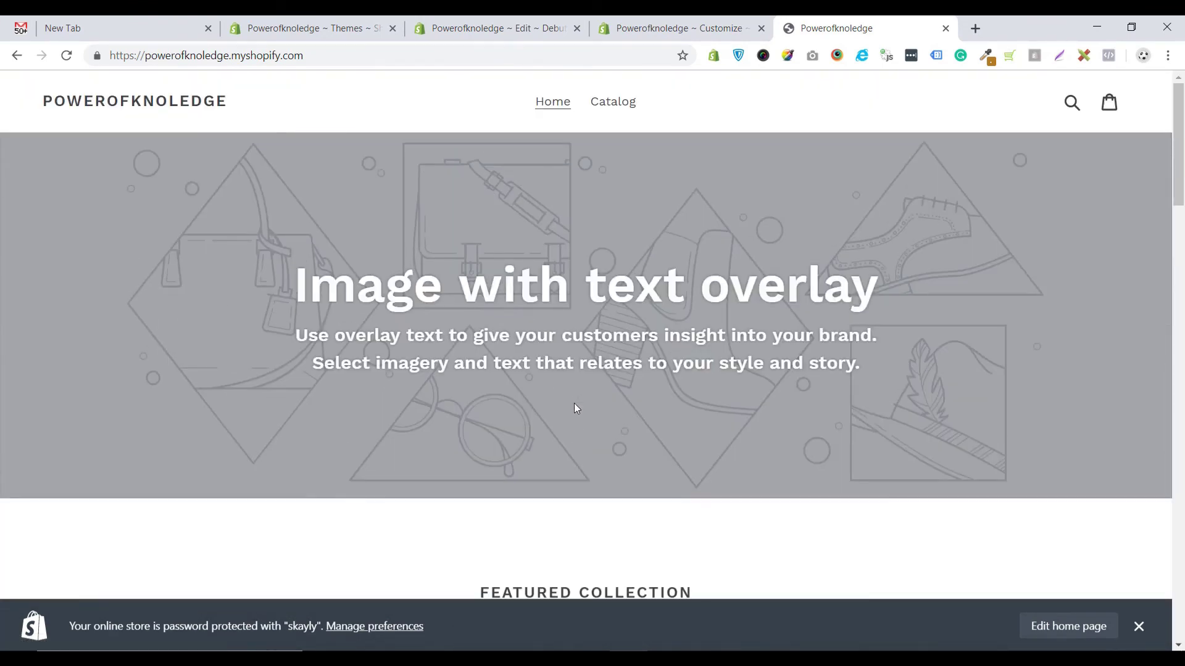